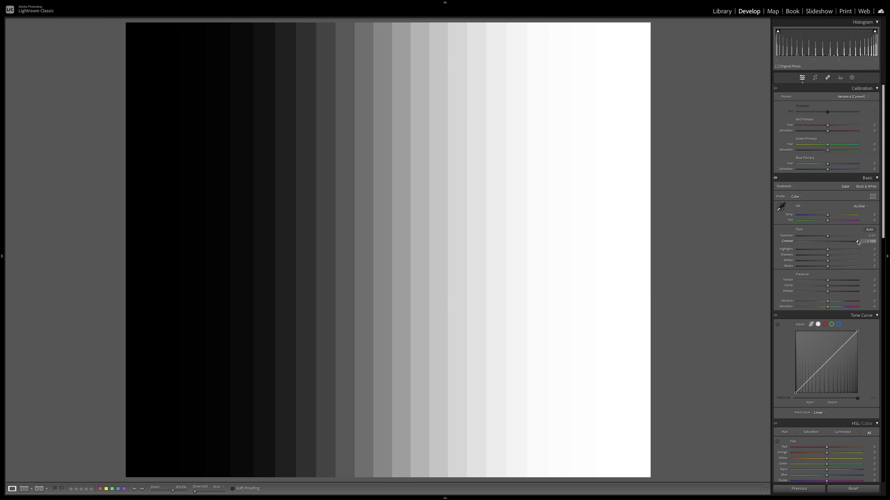
Lower Contrast on the grayscale step chart, reset it to zero, then push Clarity to +100.
{"action": "left_click_drag", "start_coordinate": [857, 242], "coordinate": [834, 244]}
{"action": "double_click", "coordinate": [834, 242]}
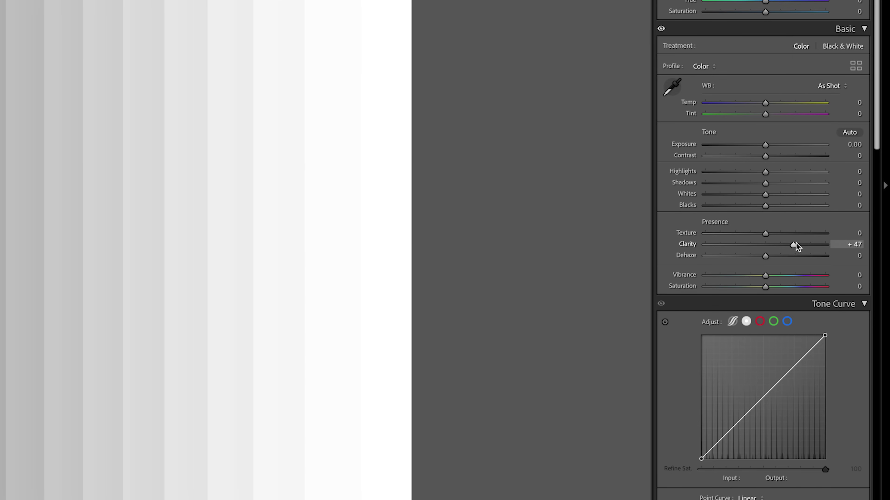
{"action": "left_click_drag", "start_coordinate": [798, 245], "coordinate": [829, 243]}
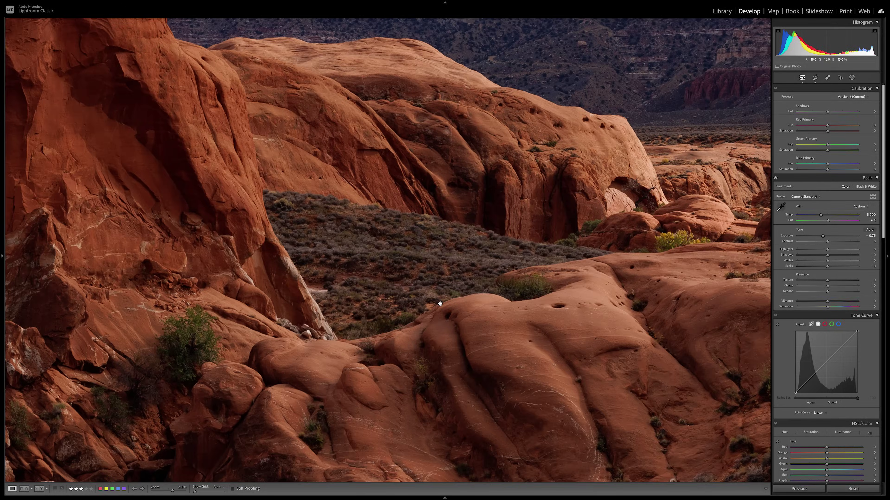
Pan the zoomed view across the rock surfaces, shrubs, cliff wall, dome top and snowy ridge.
{"action": "left_click_drag", "start_coordinate": [404, 327], "coordinate": [485, 115]}
{"action": "left_click_drag", "start_coordinate": [495, 215], "coordinate": [364, 236]}
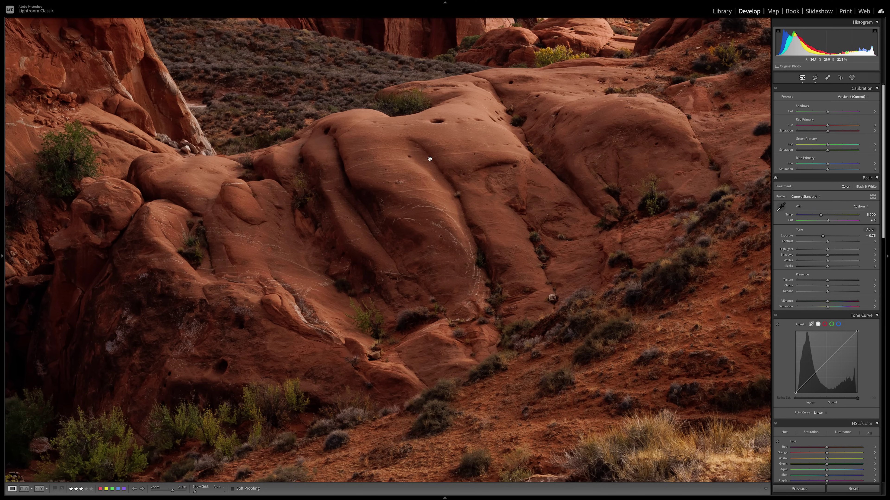
{"action": "left_click_drag", "start_coordinate": [443, 164], "coordinate": [438, 228]}
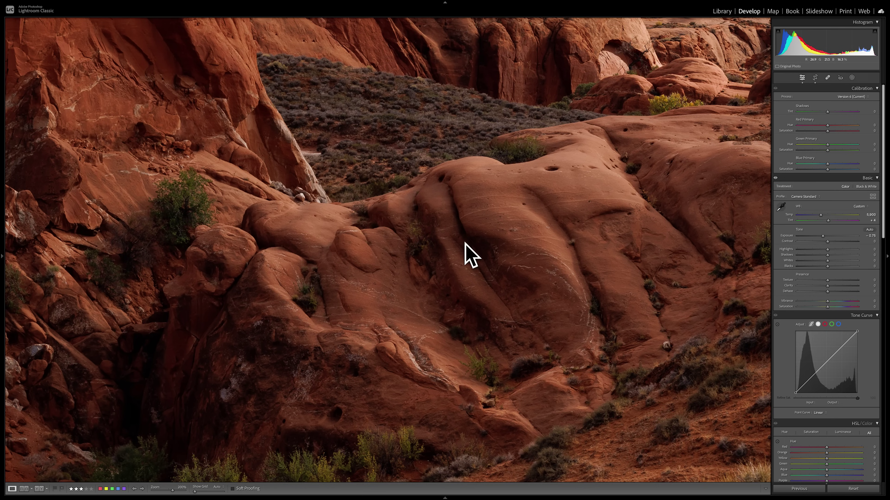
{"action": "left_click_drag", "start_coordinate": [411, 255], "coordinate": [476, 298]}
{"action": "left_click_drag", "start_coordinate": [194, 180], "coordinate": [373, 263]}
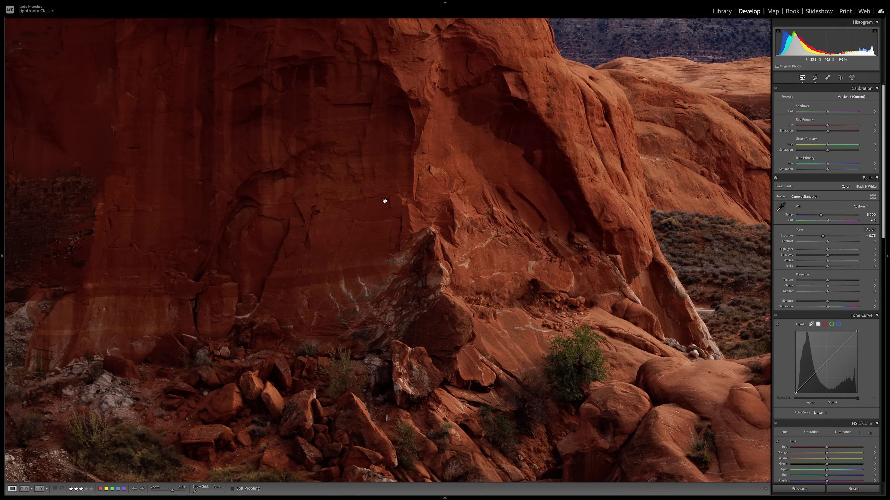
{"action": "left_click_drag", "start_coordinate": [383, 195], "coordinate": [353, 285]}
{"action": "left_click_drag", "start_coordinate": [353, 232], "coordinate": [357, 251]}
{"action": "scroll", "coordinate": [357, 252], "scroll_direction": "down", "scroll_amount": 15}
{"action": "scroll", "coordinate": [358, 252], "scroll_direction": "right", "scroll_amount": 8}
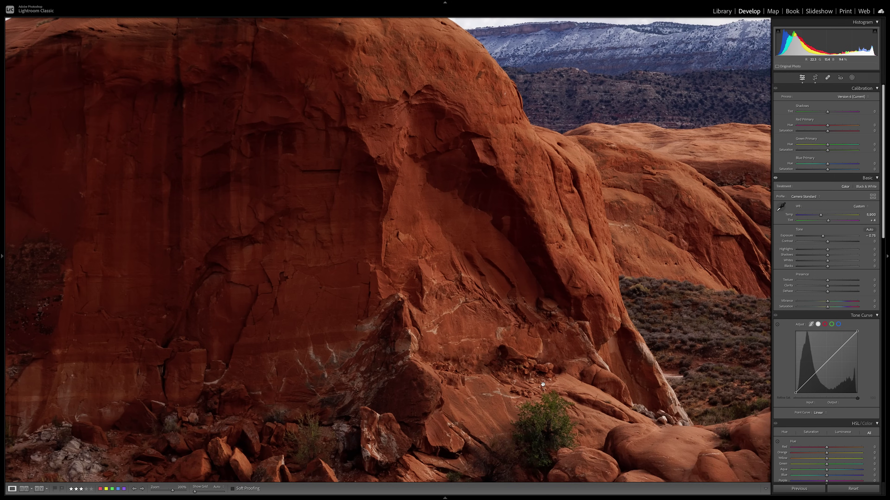
{"action": "scroll", "coordinate": [378, 248], "scroll_direction": "right", "scroll_amount": 5}
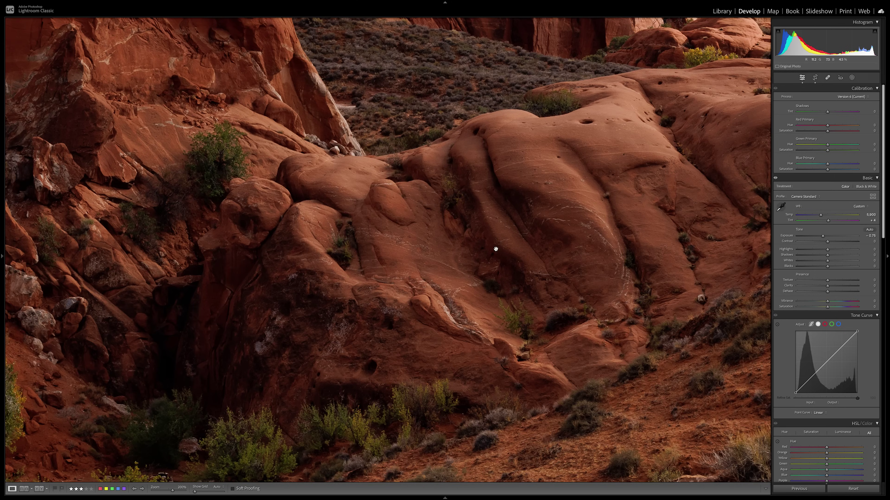
Raise Clarity at Fit view, check the rock texture zoomed in, and settle Clarity around +43.
{"action": "left_click", "coordinate": [570, 270]}
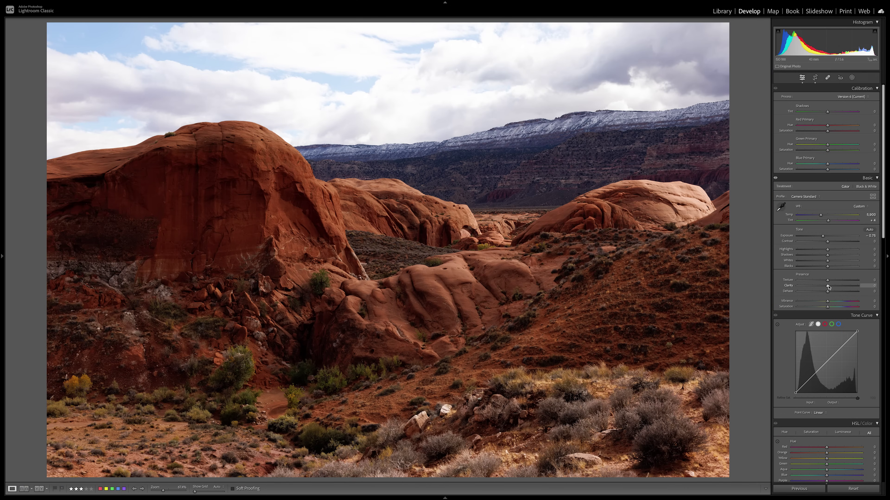
{"action": "left_click_drag", "start_coordinate": [828, 287], "coordinate": [836, 286]}
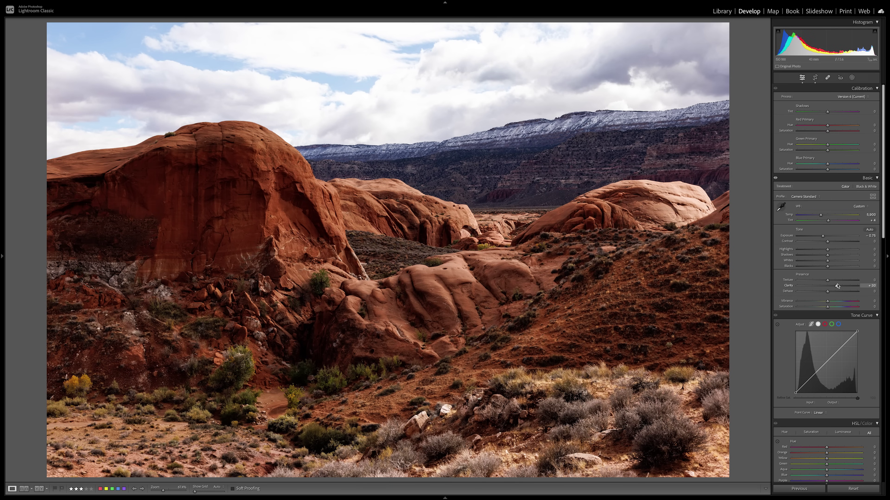
{"action": "left_click_drag", "start_coordinate": [837, 286], "coordinate": [838, 285]}
{"action": "left_click", "coordinate": [360, 310]}
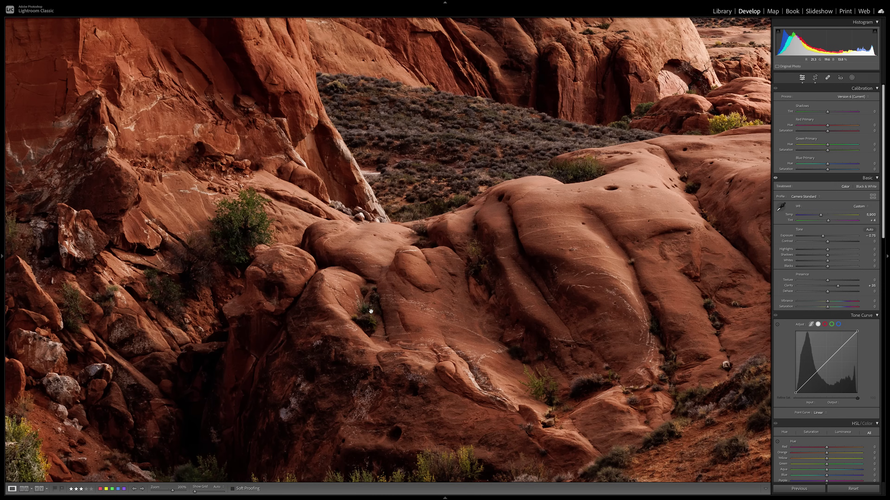
{"action": "left_click_drag", "start_coordinate": [487, 244], "coordinate": [356, 190]}
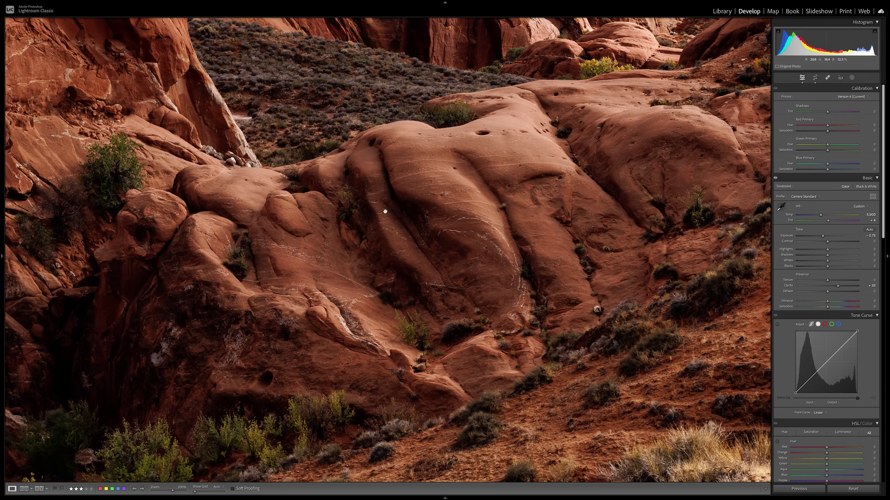
{"action": "left_click_drag", "start_coordinate": [407, 207], "coordinate": [432, 220]}
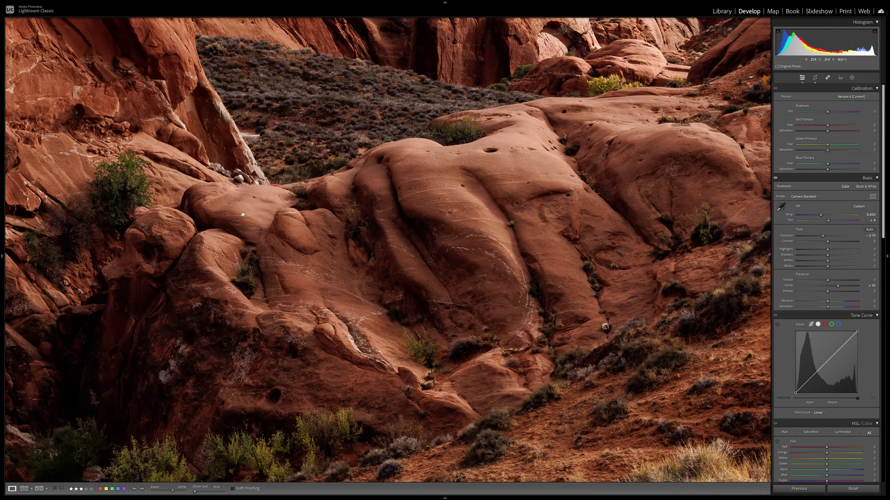
{"action": "left_click_drag", "start_coordinate": [843, 287], "coordinate": [827, 288]}
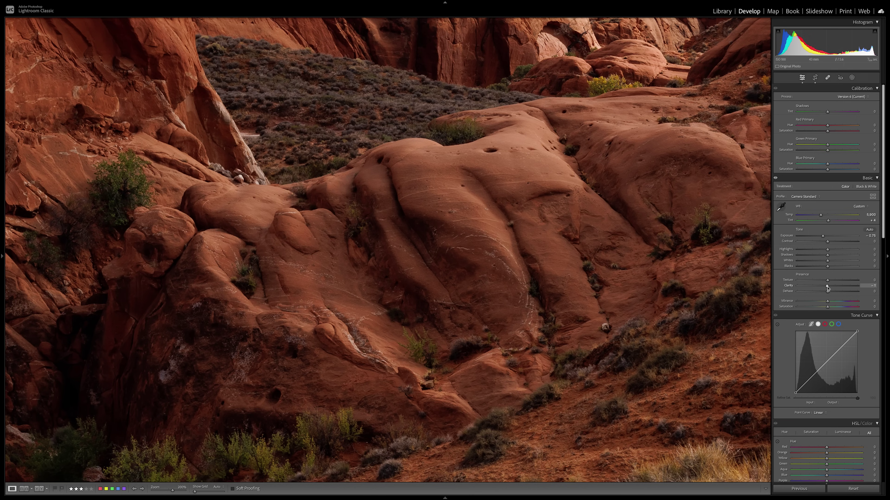
{"action": "left_click_drag", "start_coordinate": [830, 287], "coordinate": [837, 288]}
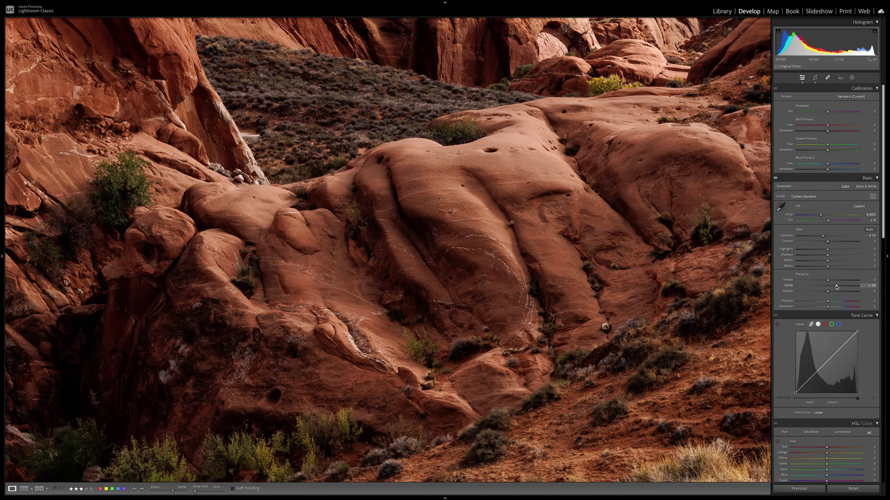
{"action": "left_click_drag", "start_coordinate": [836, 287], "coordinate": [840, 287]}
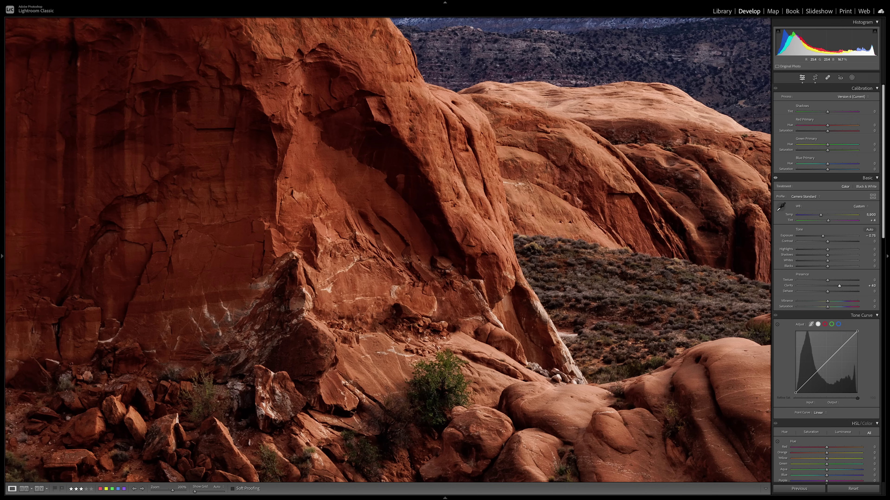
Return the red rock photo to the full Fit view.
{"action": "left_click", "coordinate": [583, 347]}
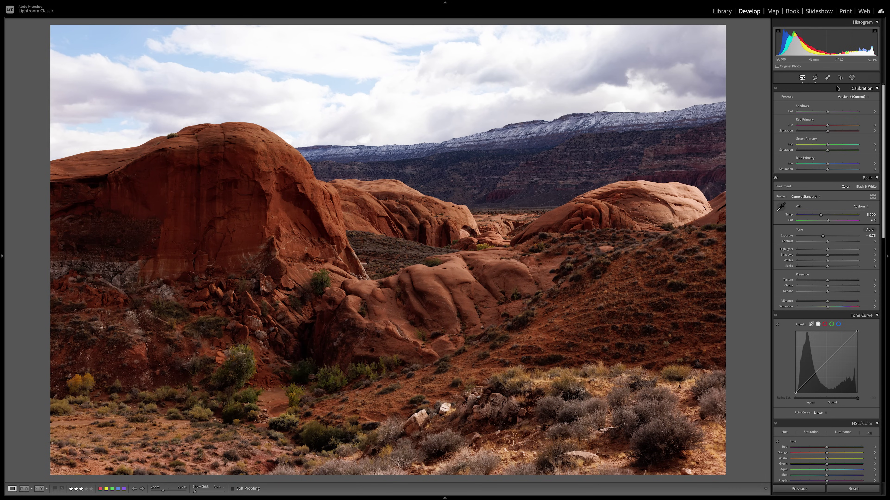
Create Mask 1 as a Luminance Range mask covering the whole red rock photo.
{"action": "left_click", "coordinate": [851, 78]}
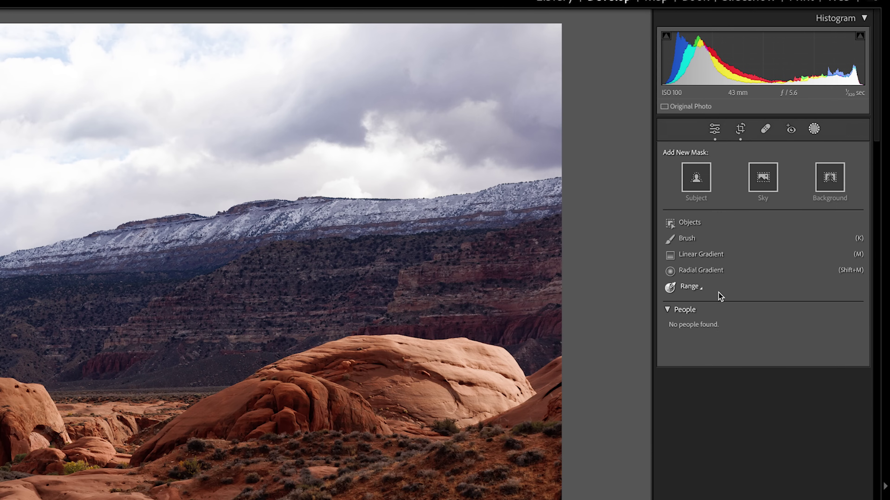
{"action": "left_click", "coordinate": [699, 289]}
{"action": "left_click", "coordinate": [728, 330]}
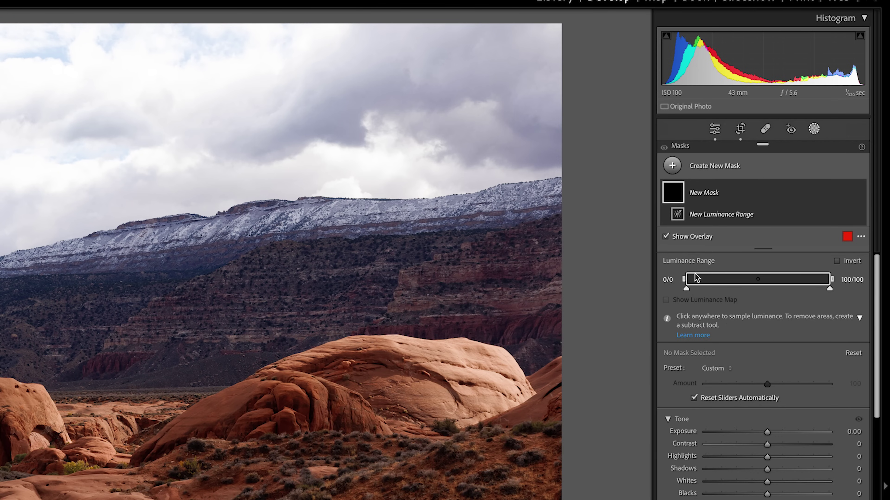
{"action": "left_click", "coordinate": [684, 278]}
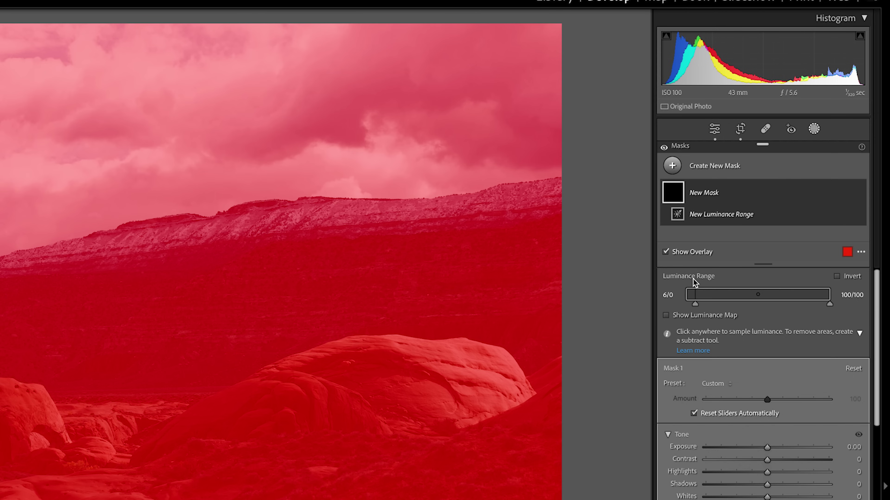
Set Mask 1's luminance range to 36–62 with falloff feathered out to 13 and 82.
{"action": "mouse_move", "coordinate": [685, 294]}
{"action": "left_mouse_down"}
{"action": "mouse_move", "coordinate": [738, 294]}
{"action": "mouse_move", "coordinate": [672, 303]}
{"action": "left_mouse_up"}
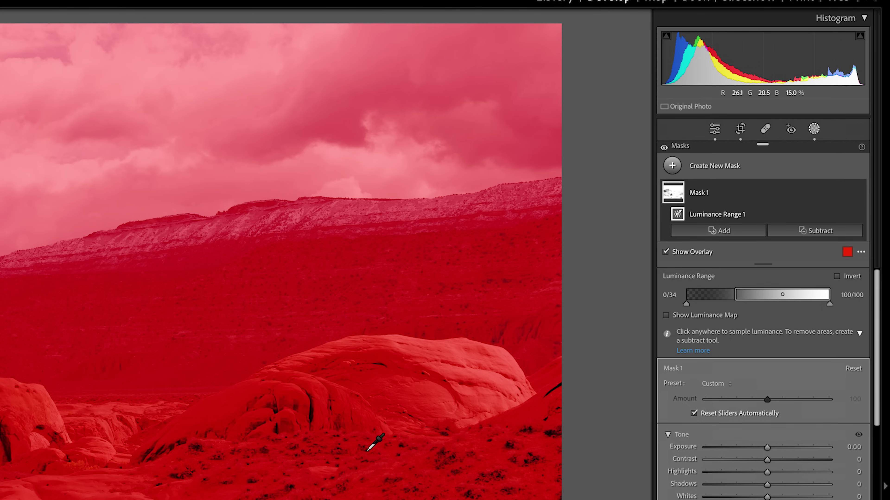
{"action": "left_click_drag", "start_coordinate": [737, 295], "coordinate": [736, 294]}
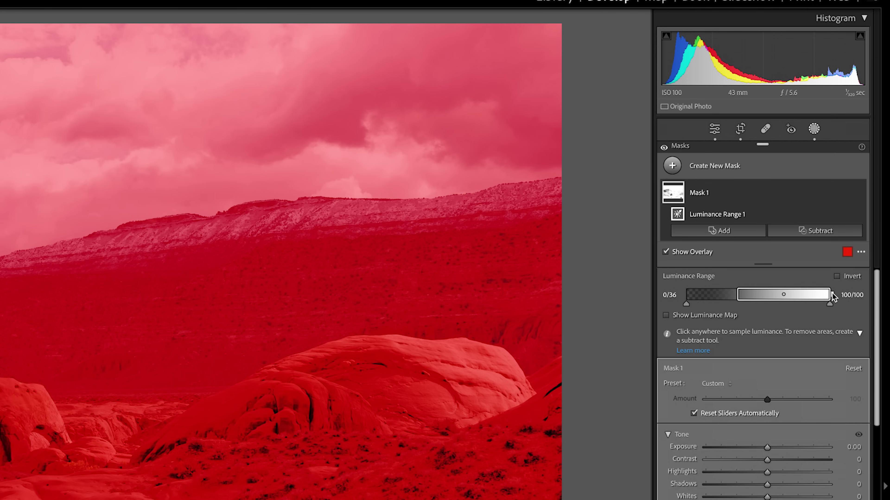
{"action": "left_click_drag", "start_coordinate": [831, 295], "coordinate": [779, 296]}
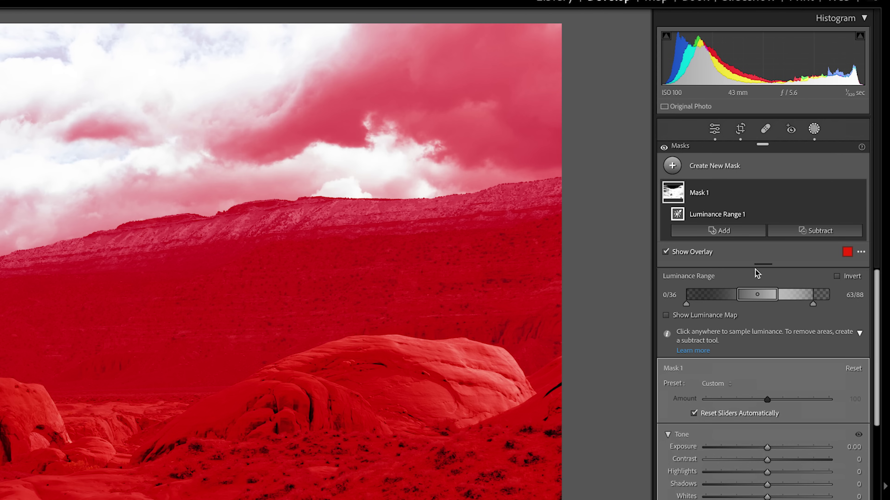
{"action": "left_click_drag", "start_coordinate": [777, 296], "coordinate": [778, 296]}
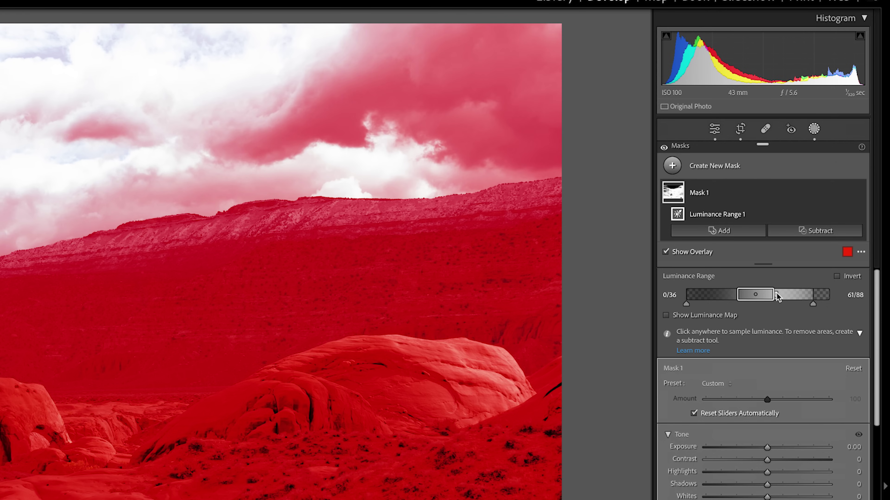
{"action": "left_click_drag", "start_coordinate": [775, 294], "coordinate": [777, 294]}
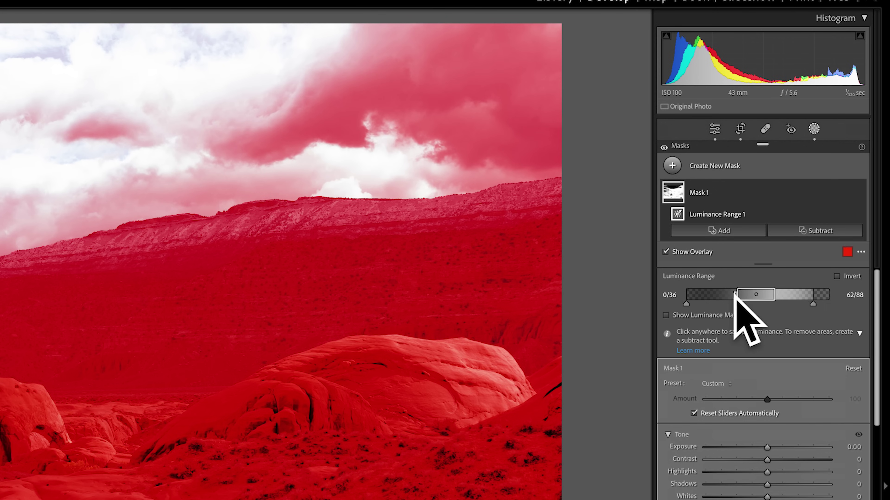
{"action": "left_click_drag", "start_coordinate": [813, 303], "coordinate": [801, 304]}
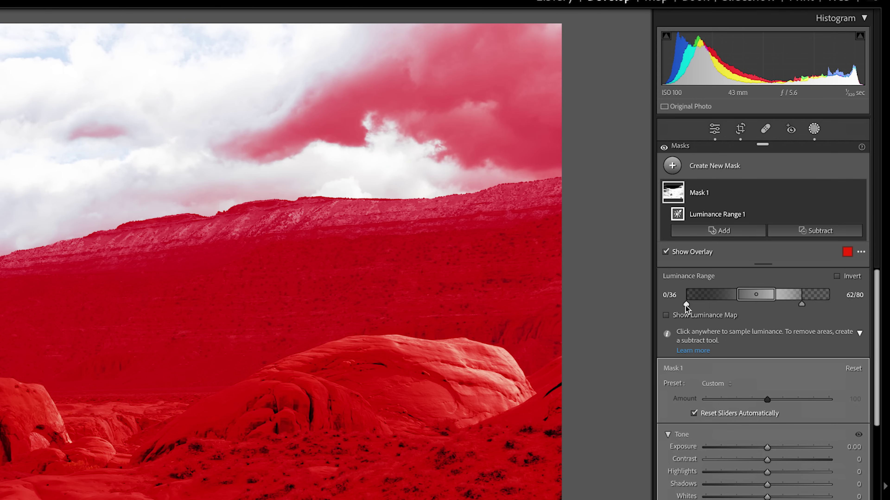
{"action": "left_click_drag", "start_coordinate": [687, 303], "coordinate": [705, 302]}
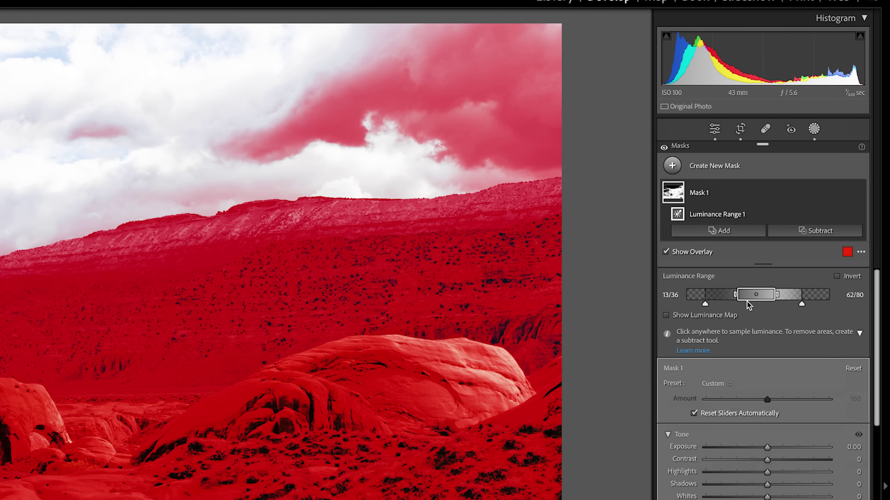
{"action": "left_click_drag", "start_coordinate": [802, 303], "coordinate": [803, 302]}
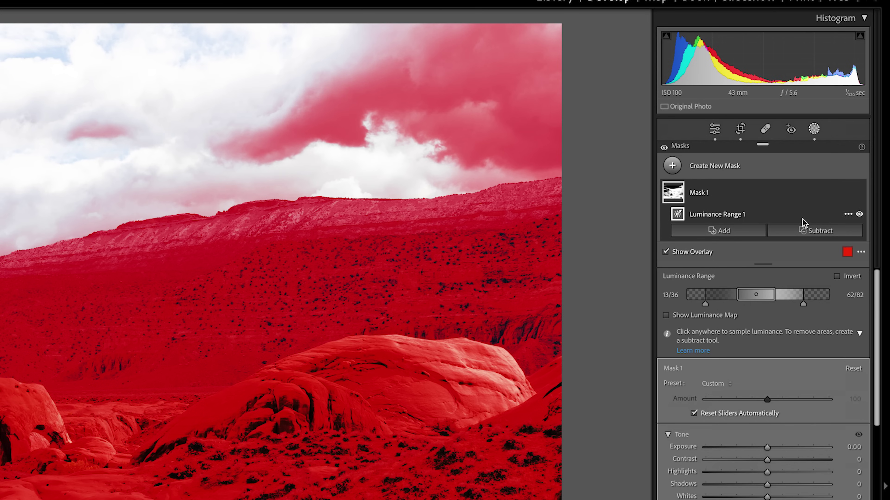
Subtract the sky from Mask 1 with Select Sky, then reopen the Subtract options.
{"action": "left_click", "coordinate": [805, 231]}
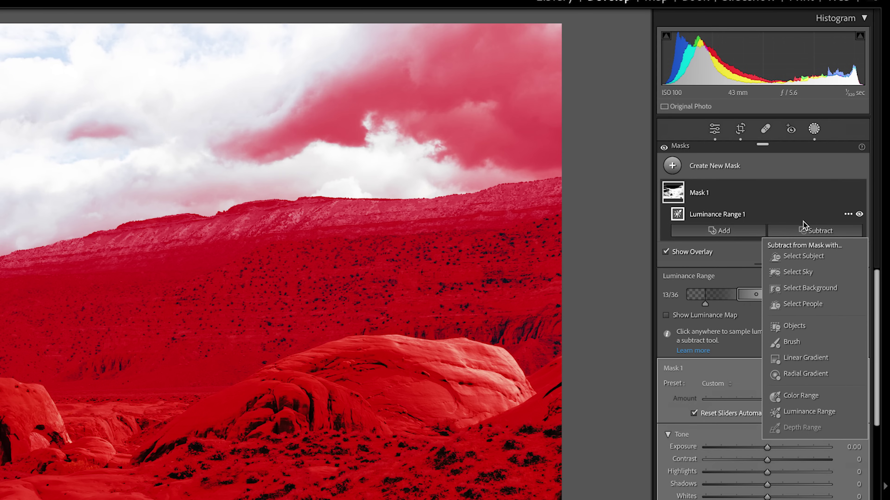
{"action": "left_click", "coordinate": [800, 273]}
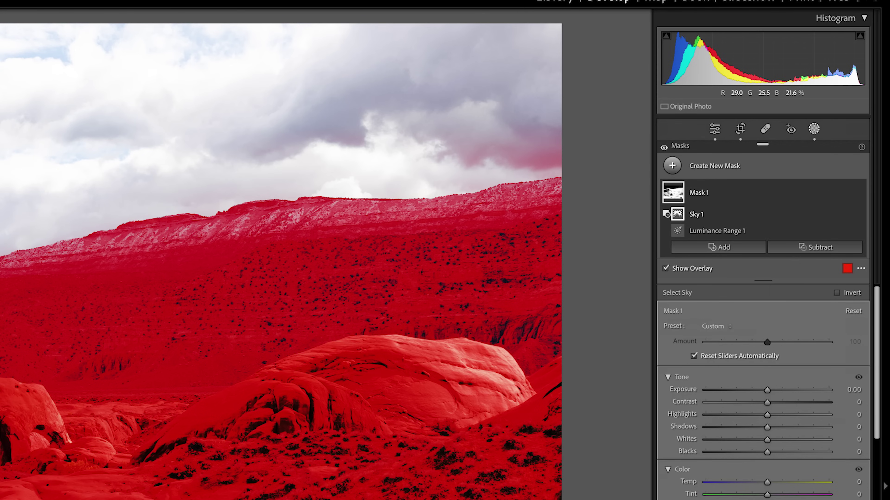
{"action": "left_click", "coordinate": [810, 249]}
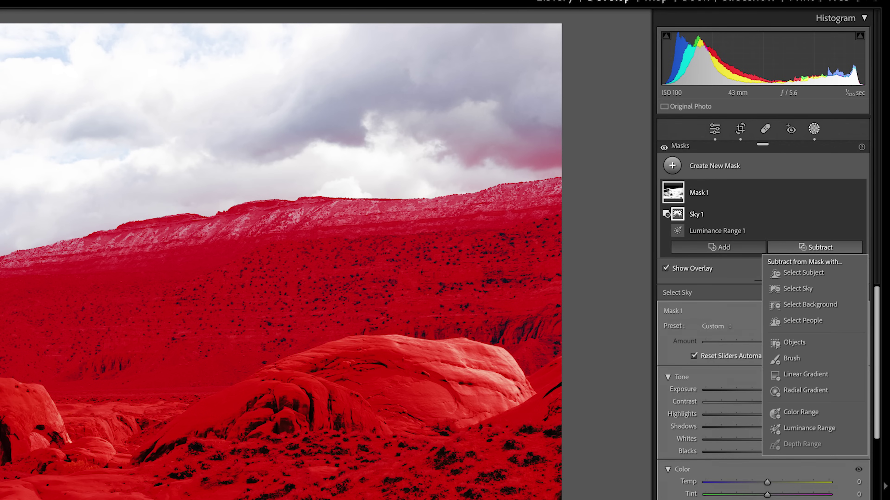
Subtract a Linear Gradient over the bottom foreground, shifted higher with a shorter transition.
{"action": "left_click", "coordinate": [814, 374]}
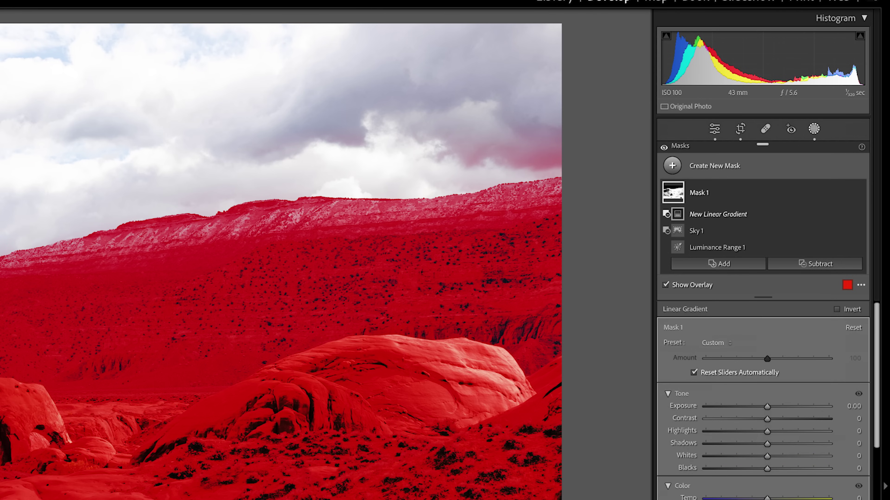
{"action": "left_click_drag", "start_coordinate": [366, 269], "coordinate": [386, 477]}
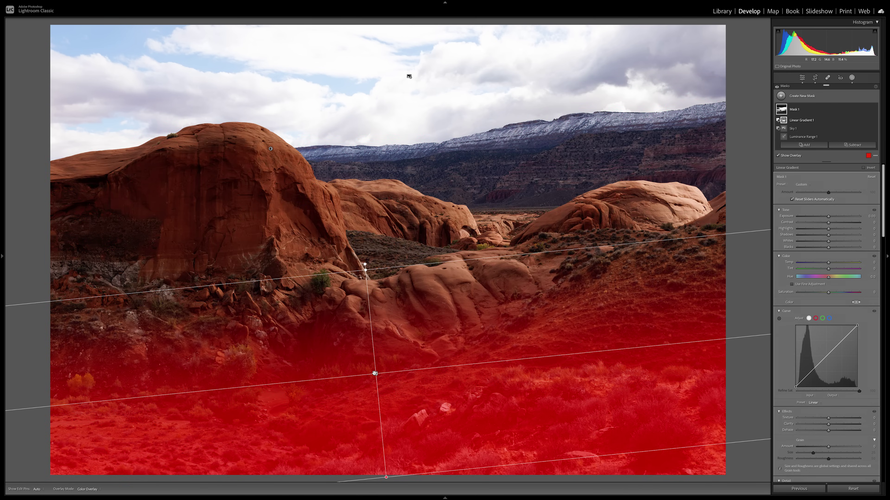
{"action": "left_click_drag", "start_coordinate": [375, 373], "coordinate": [371, 321]}
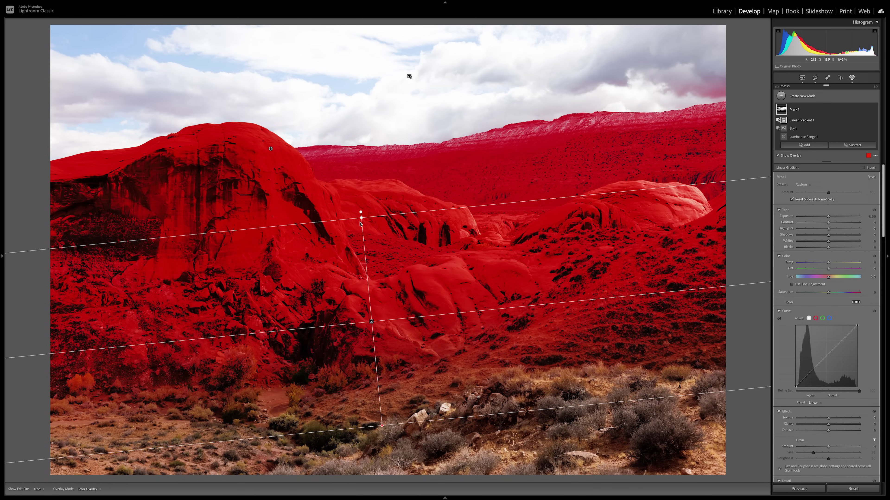
{"action": "left_click_drag", "start_coordinate": [361, 217], "coordinate": [367, 269]}
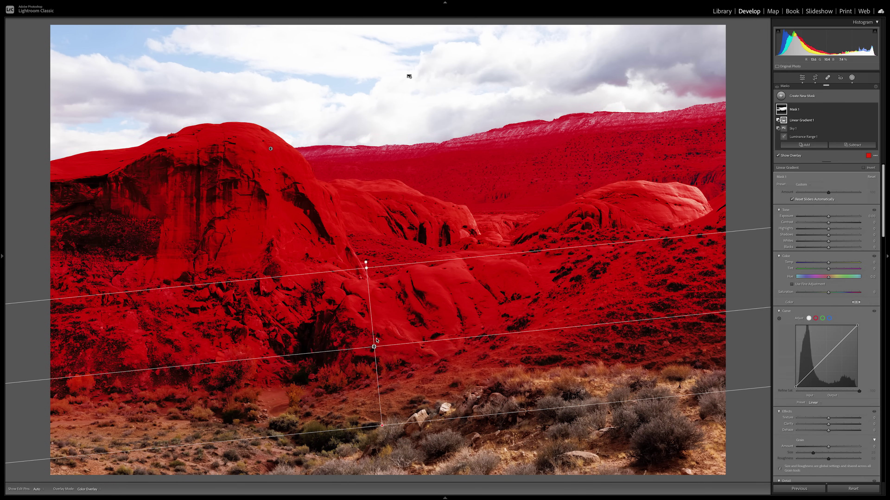
{"action": "left_click_drag", "start_coordinate": [374, 347], "coordinate": [373, 344]}
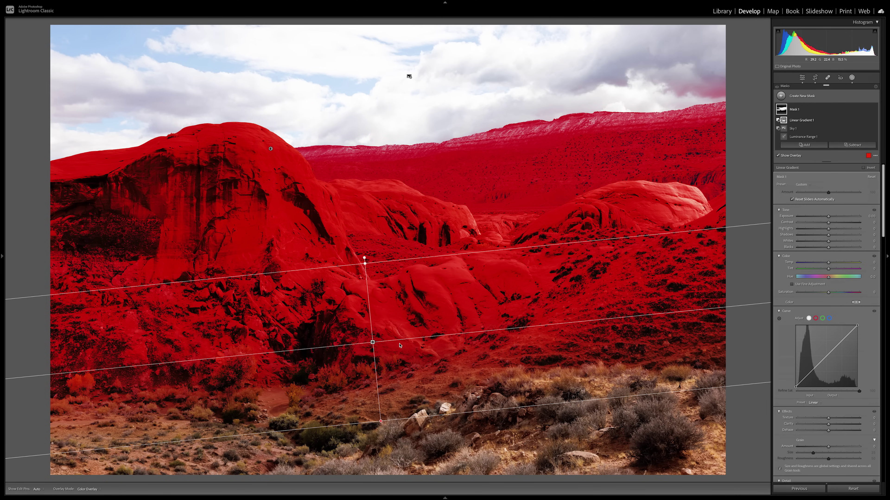
Hide the mask overlay and set Mask 1's Clarity to about +38.
{"action": "left_click", "coordinate": [802, 155]}
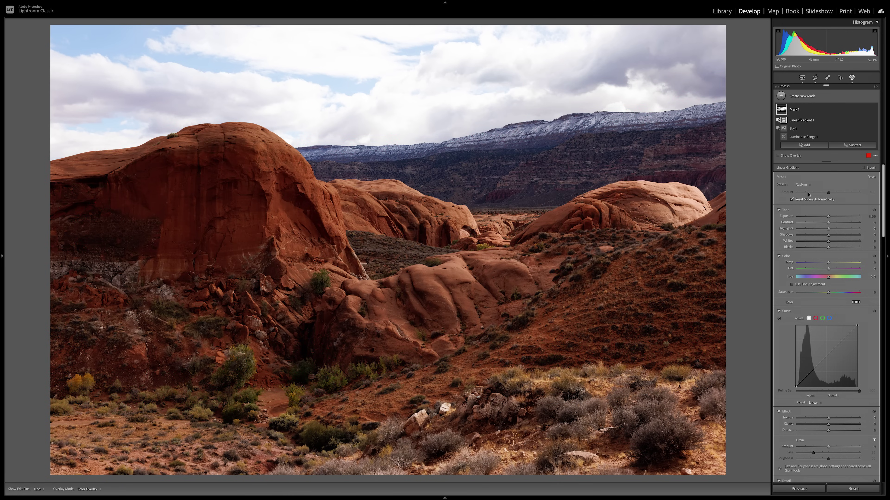
{"action": "scroll", "coordinate": [827, 195], "scroll_direction": "down", "scroll_amount": 10}
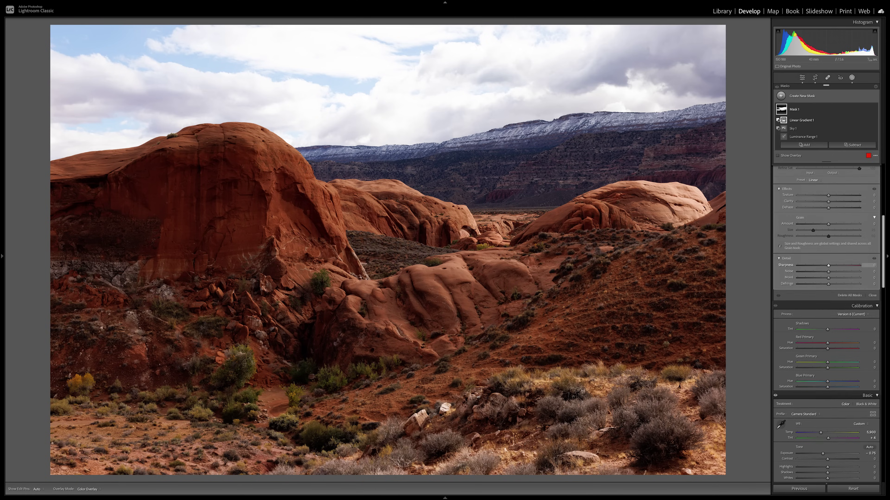
{"action": "scroll", "coordinate": [827, 245], "scroll_direction": "up", "scroll_amount": 1}
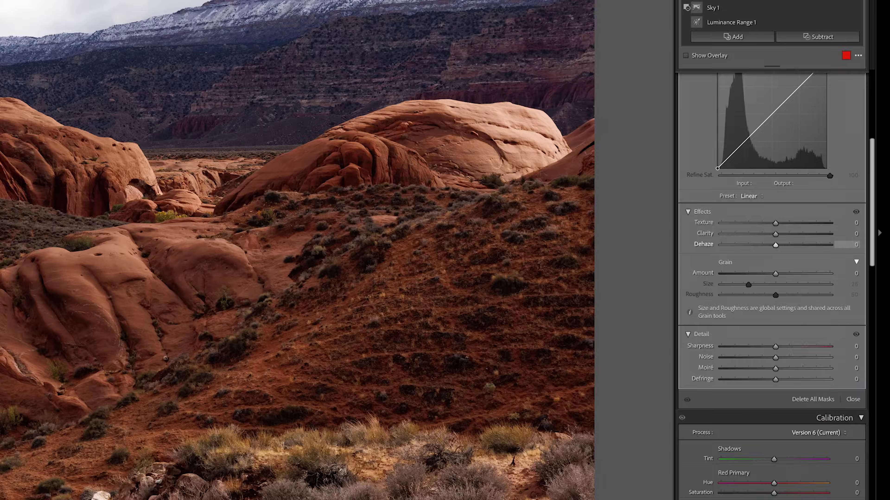
{"action": "scroll", "coordinate": [830, 269], "scroll_direction": "up", "scroll_amount": 2}
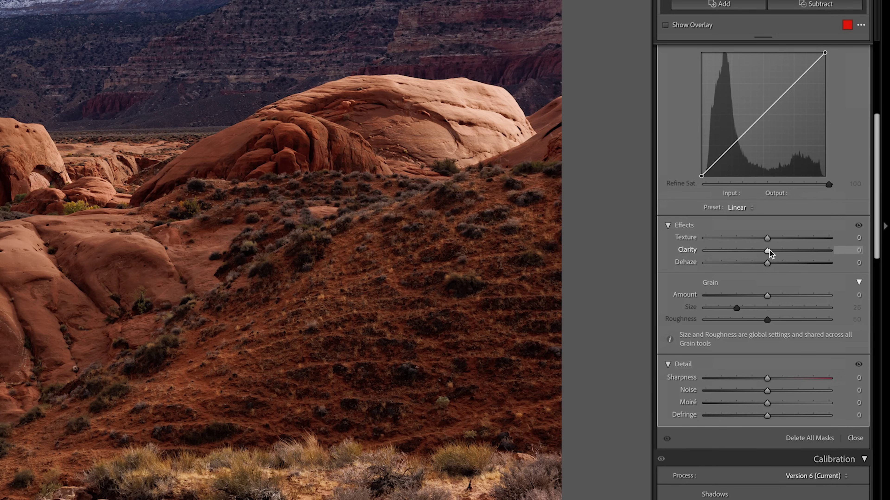
{"action": "left_click_drag", "start_coordinate": [770, 250], "coordinate": [788, 251]}
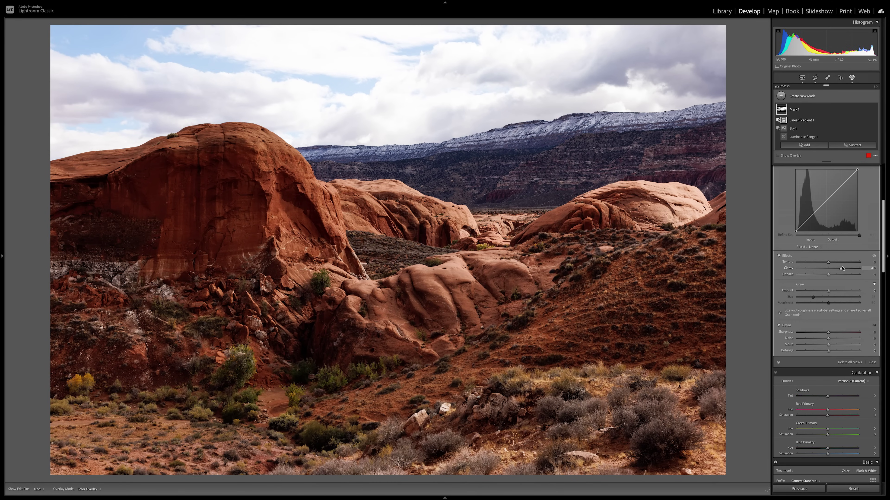
{"action": "left_click_drag", "start_coordinate": [839, 268], "coordinate": [836, 269]}
{"action": "left_click_drag", "start_coordinate": [840, 269], "coordinate": [838, 270]}
{"action": "left_click_drag", "start_coordinate": [840, 269], "coordinate": [837, 270]}
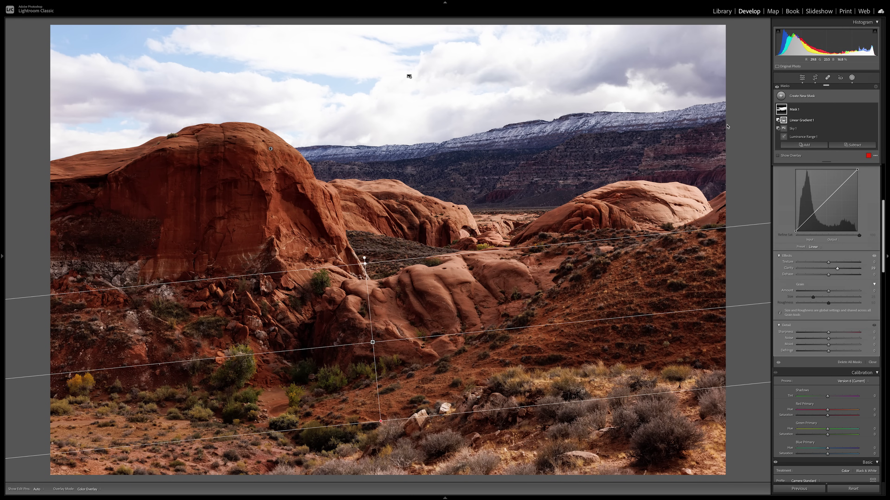
{"action": "left_click", "coordinate": [818, 111]}
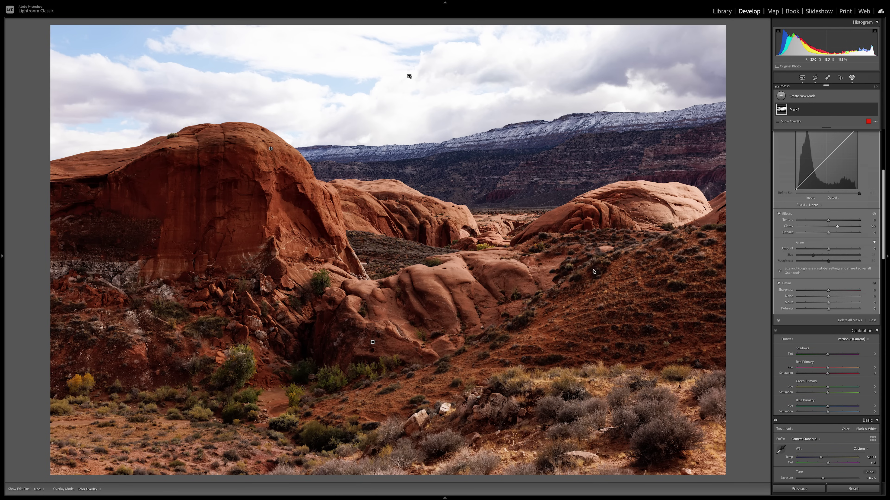
{"action": "left_click_drag", "start_coordinate": [838, 228], "coordinate": [840, 227]}
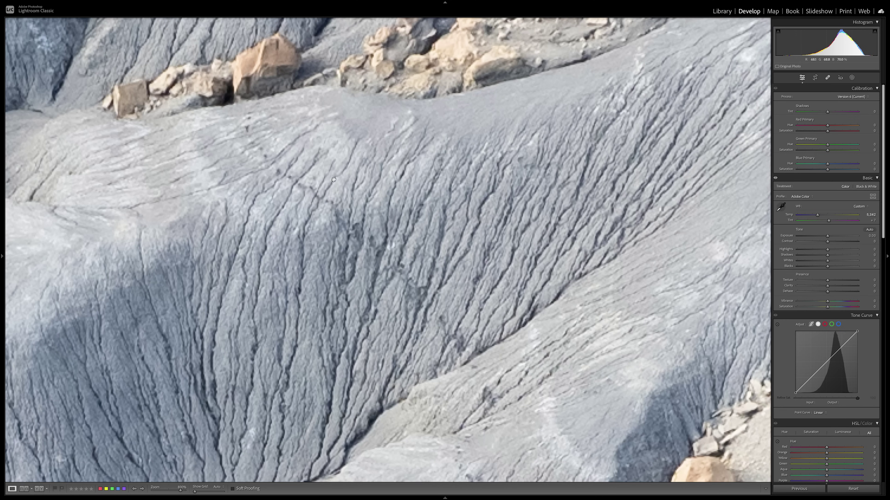
{"action": "scroll", "coordinate": [349, 202], "scroll_direction": "right", "scroll_amount": 3}
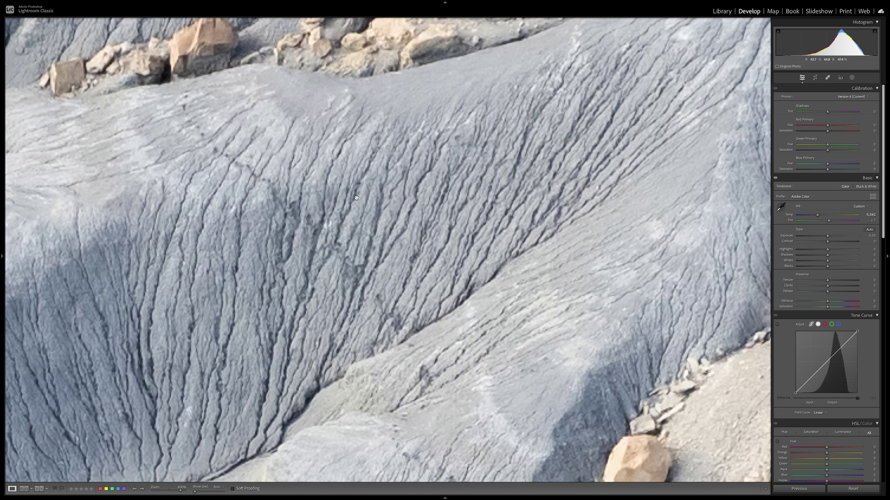
{"action": "scroll", "coordinate": [356, 198], "scroll_direction": "right", "scroll_amount": 2}
{"action": "scroll", "coordinate": [367, 197], "scroll_direction": "left", "scroll_amount": 4}
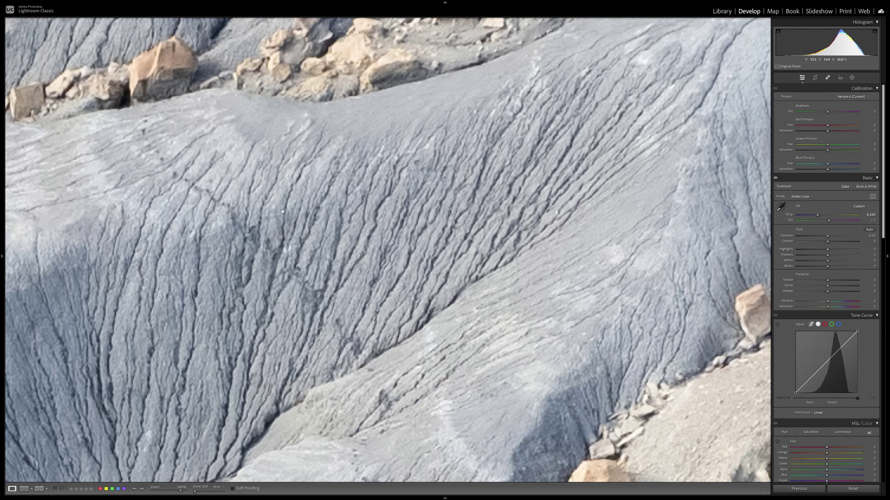
{"action": "scroll", "coordinate": [382, 197], "scroll_direction": "up", "scroll_amount": 2}
{"action": "scroll", "coordinate": [353, 201], "scroll_direction": "up", "scroll_amount": 6}
{"action": "scroll", "coordinate": [350, 200], "scroll_direction": "left", "scroll_amount": 3}
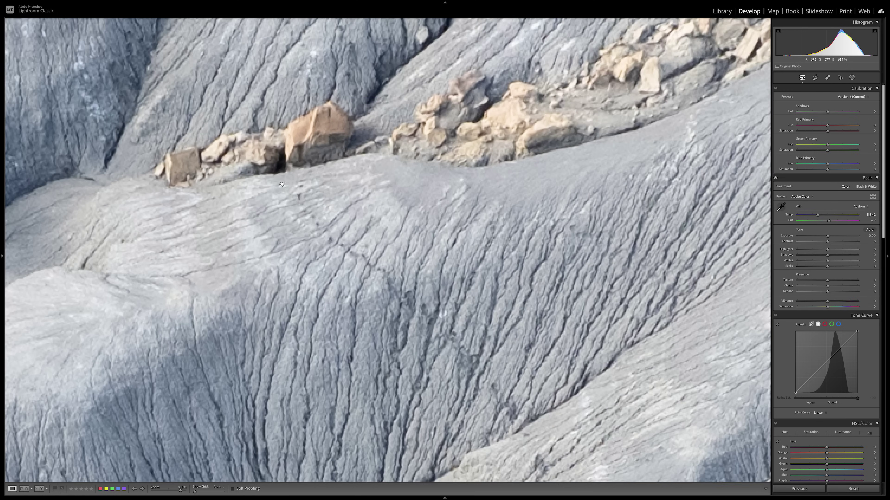
{"action": "scroll", "coordinate": [315, 197], "scroll_direction": "up", "scroll_amount": 4}
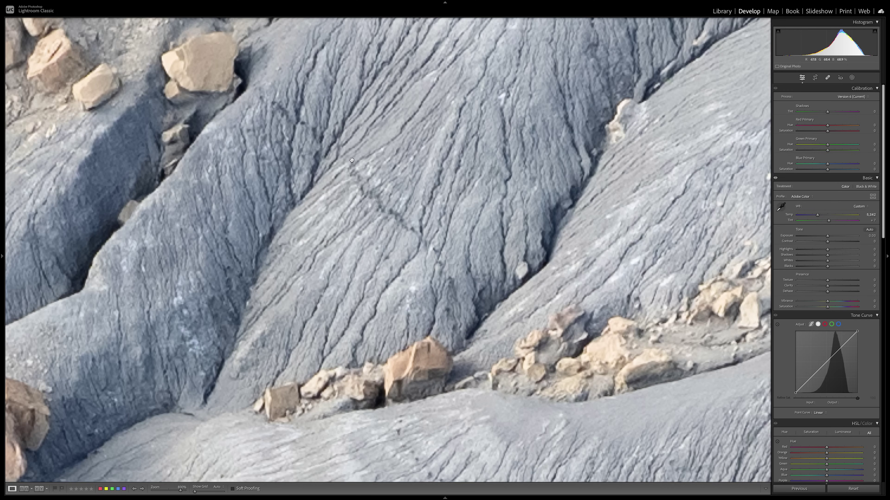
{"action": "scroll", "coordinate": [355, 159], "scroll_direction": "up", "scroll_amount": 6}
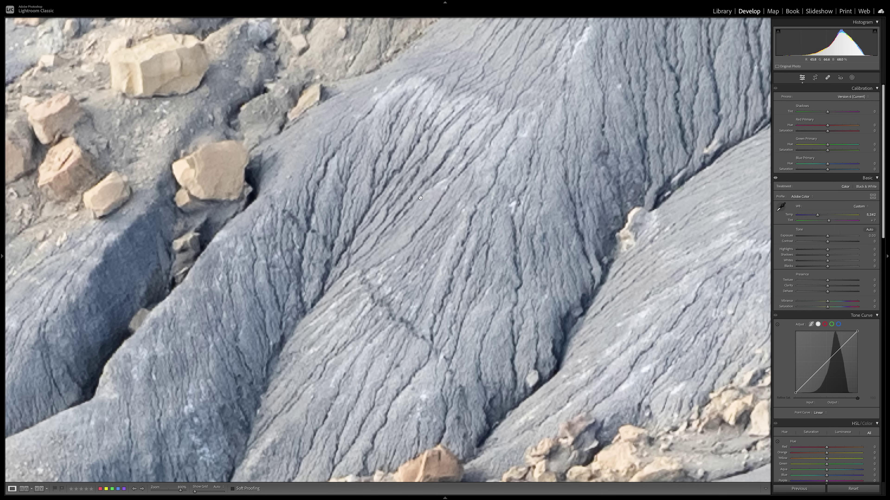
Zoom out and pan across the badlands photo, then lower Clarity from -13 to -22.
{"action": "left_click_drag", "start_coordinate": [355, 231], "coordinate": [425, 261]}
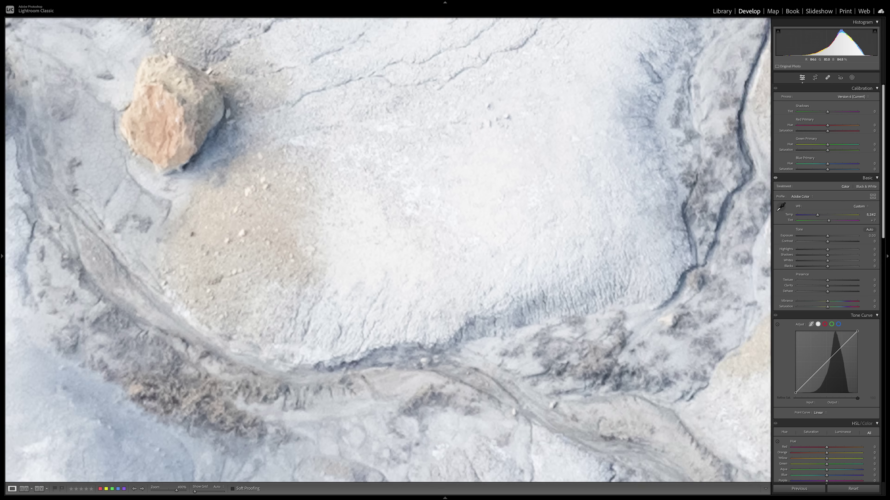
{"action": "key", "text": "ctrl+minus"}
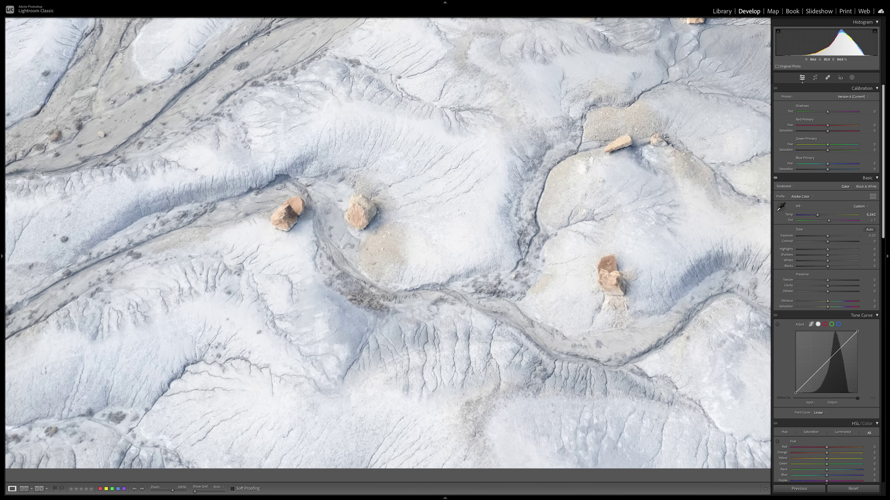
{"action": "left_click_drag", "start_coordinate": [385, 191], "coordinate": [435, 258]}
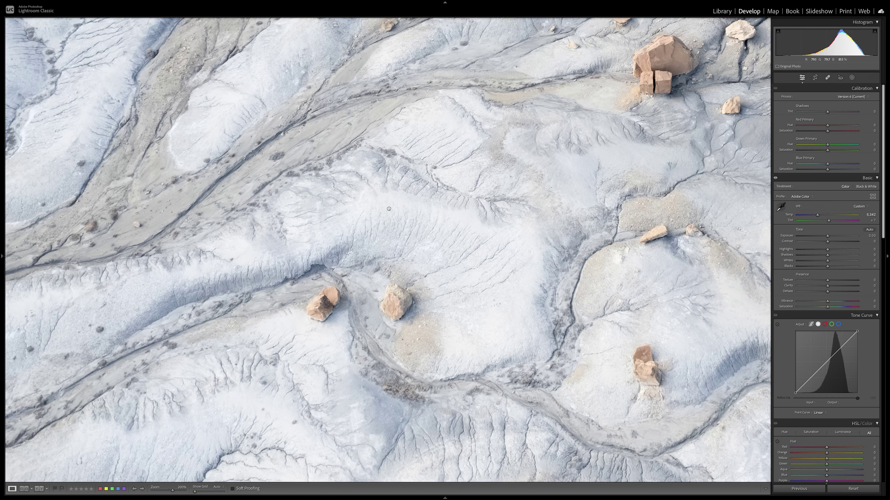
{"action": "left_click_drag", "start_coordinate": [390, 211], "coordinate": [420, 268]}
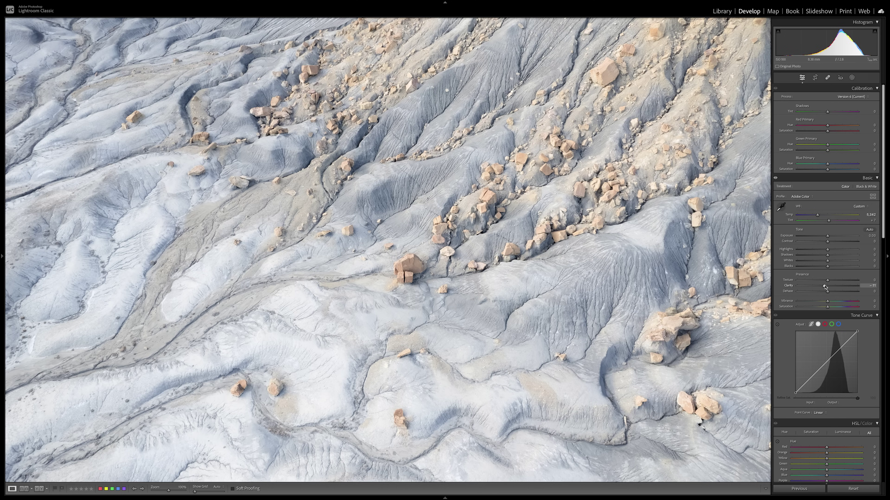
{"action": "left_click_drag", "start_coordinate": [824, 286], "coordinate": [820, 286]}
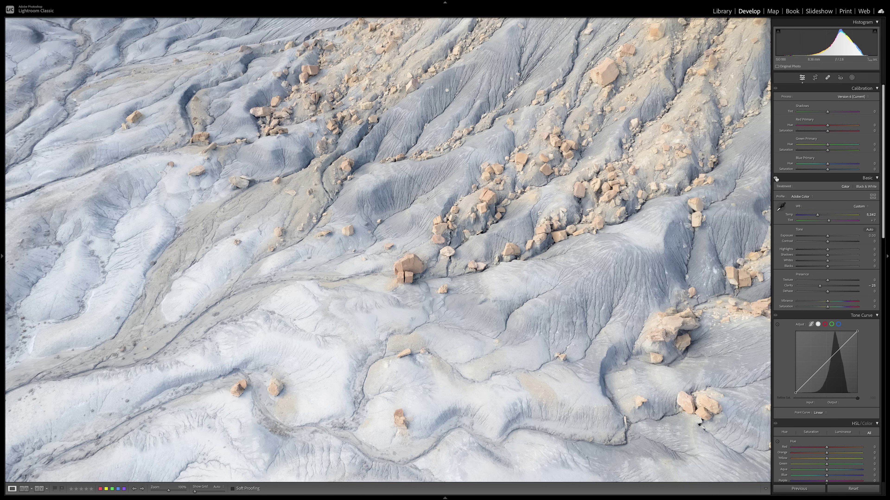
{"action": "key", "text": "backslash"}
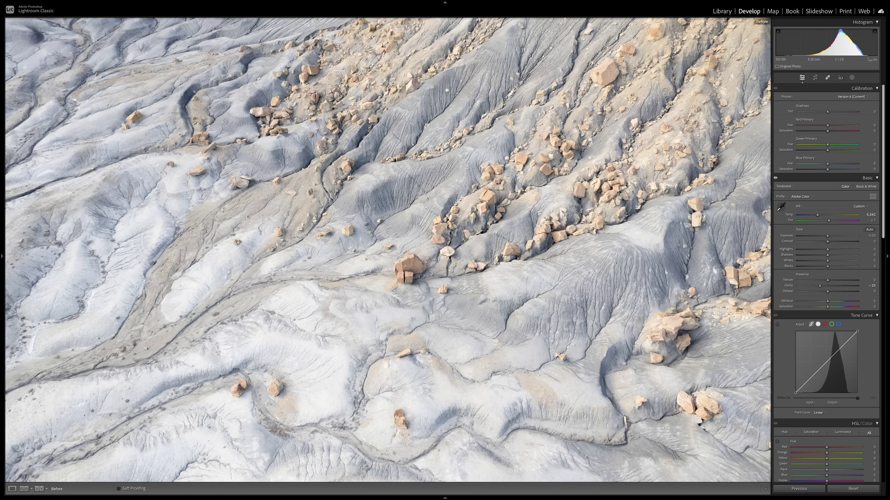
{"action": "key", "text": "backslash"}
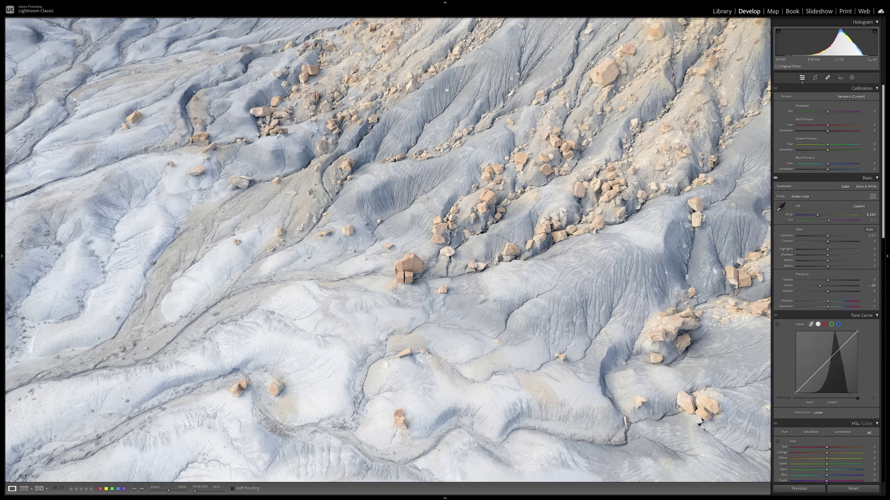
{"action": "key", "text": "backslash"}
{"action": "key", "text": "backslash"}
{"action": "key", "text": "backslash"}
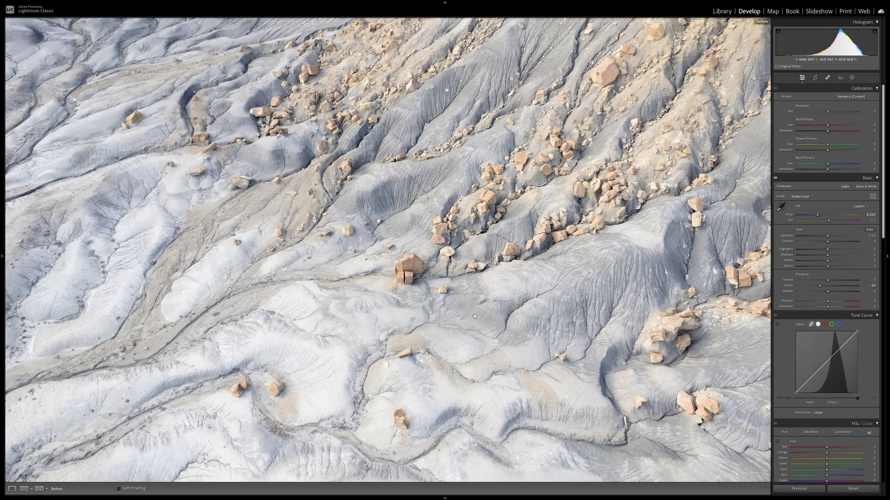
{"action": "key", "text": "backslash"}
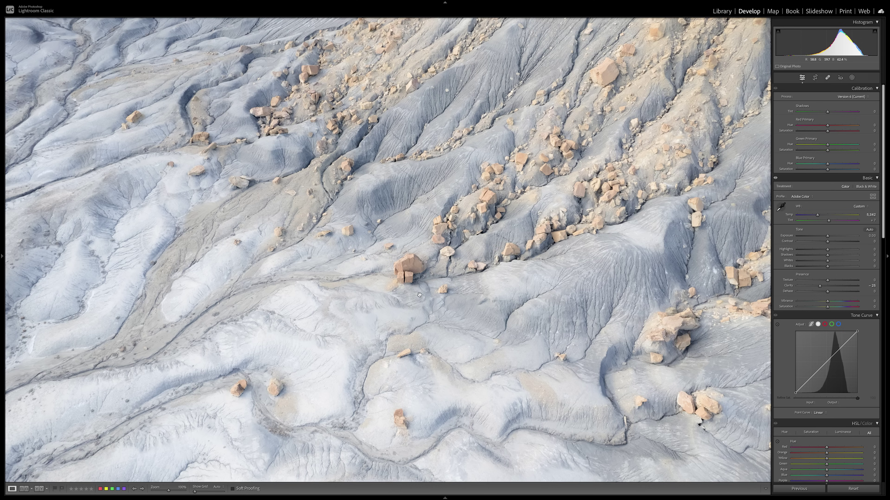
{"action": "key", "text": "backslash"}
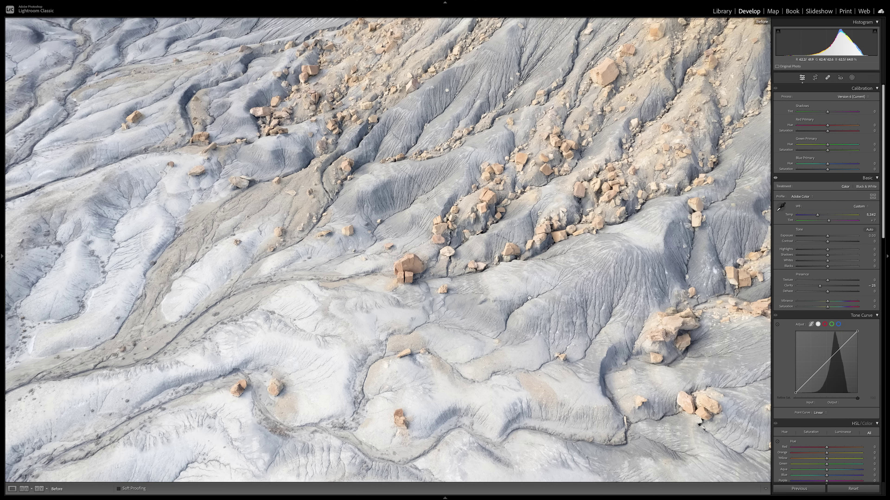
{"action": "key", "text": "backslash"}
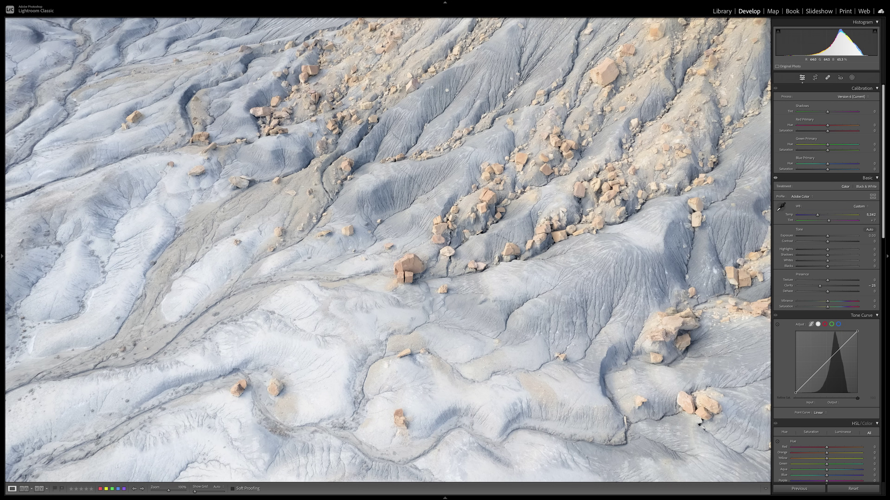
{"action": "key", "text": "backslash"}
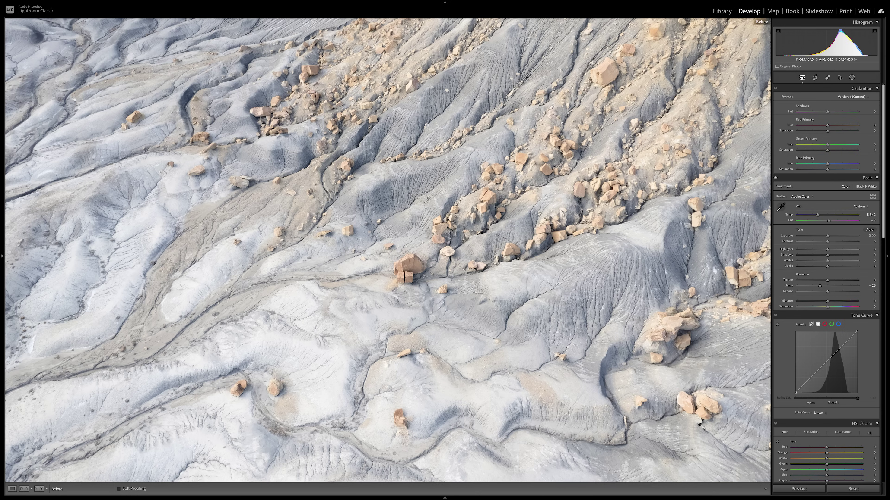
{"action": "key", "text": "backslash"}
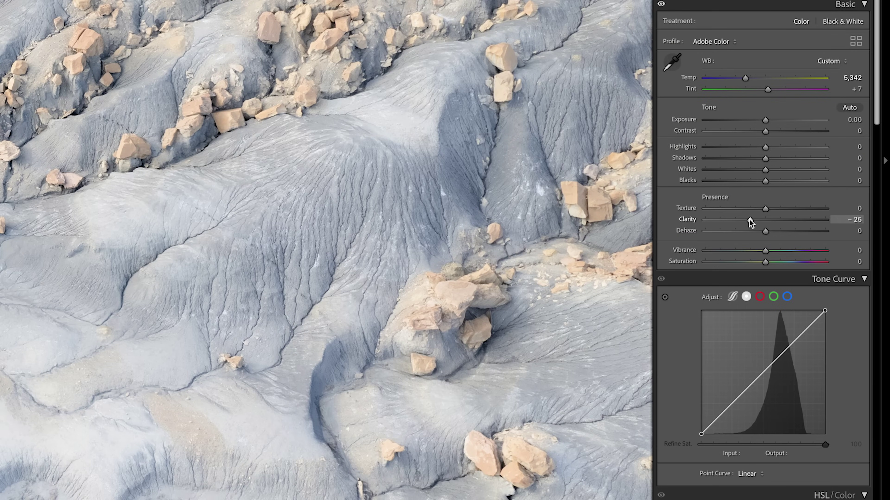
Rework the badlands photo's Clarity, moving it through -5 and -11 to about -77.
{"action": "left_click_drag", "start_coordinate": [820, 287], "coordinate": [825, 285]}
{"action": "left_click_drag", "start_coordinate": [762, 219], "coordinate": [734, 219]}
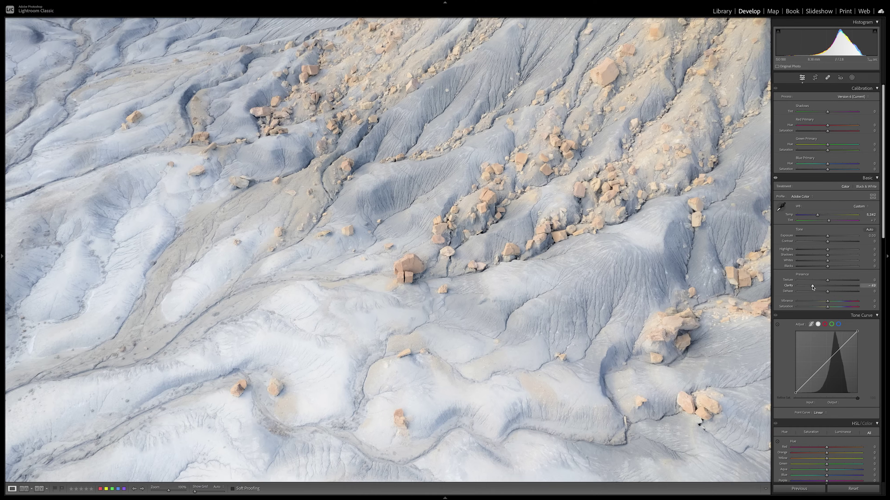
{"action": "mouse_move", "coordinate": [812, 286]}
{"action": "left_mouse_down"}
{"action": "mouse_move", "coordinate": [804, 287]}
{"action": "mouse_move", "coordinate": [823, 287]}
{"action": "left_mouse_up"}
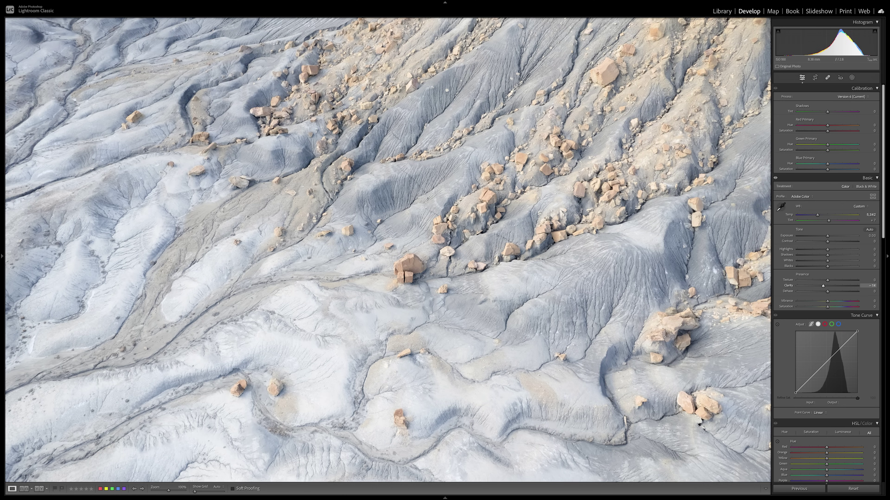